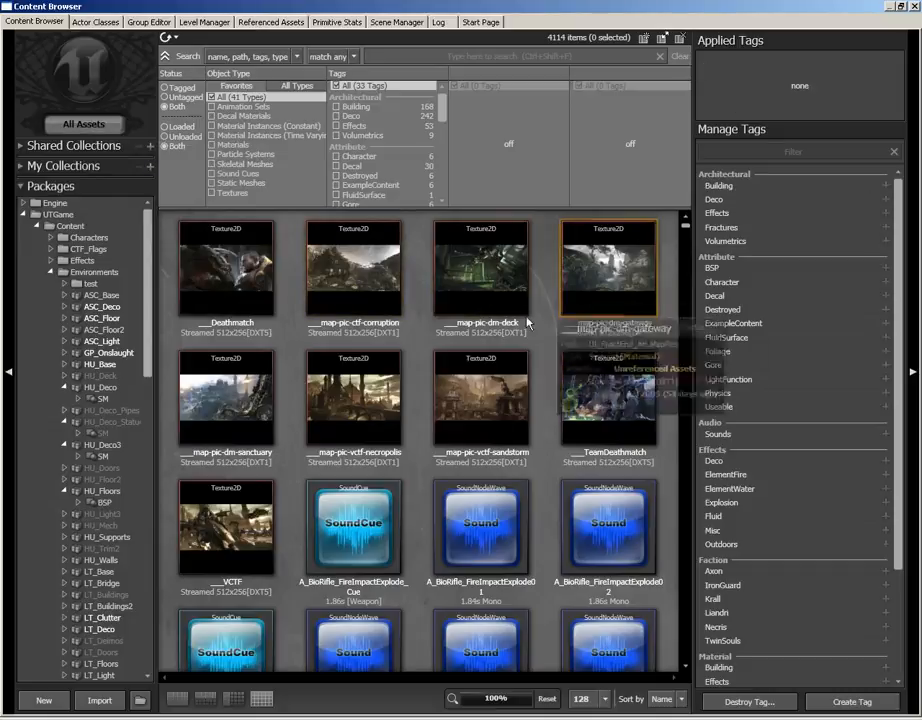
# Step: Apply the Misc (Effects) tag to the ___Deathmatch texture and remove it again
pyautogui.click(238, 284)
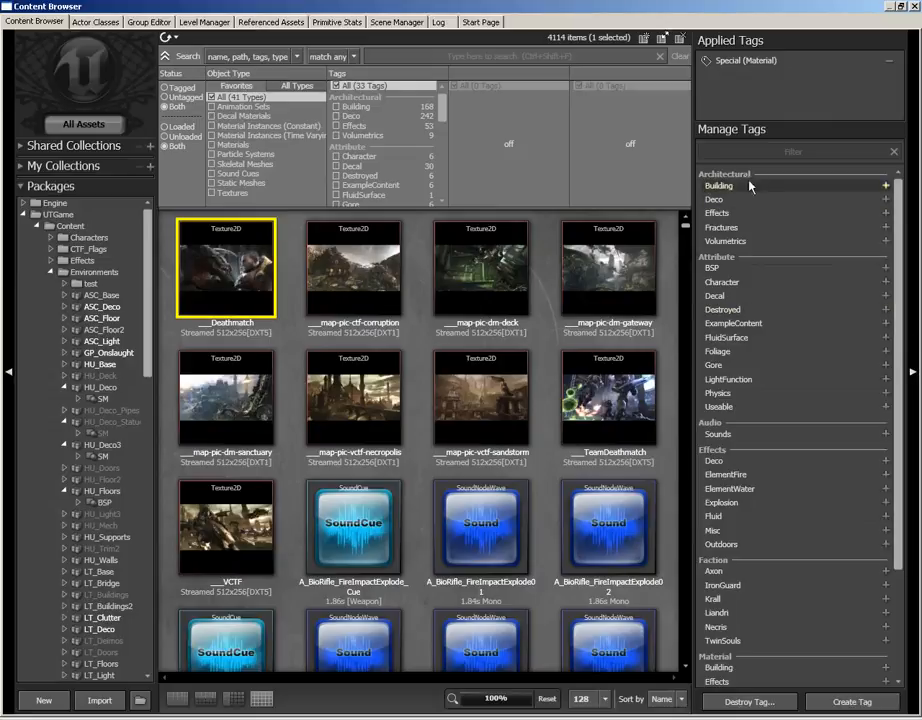
pyautogui.moveTo(900, 219); pyautogui.dragTo(900, 326)
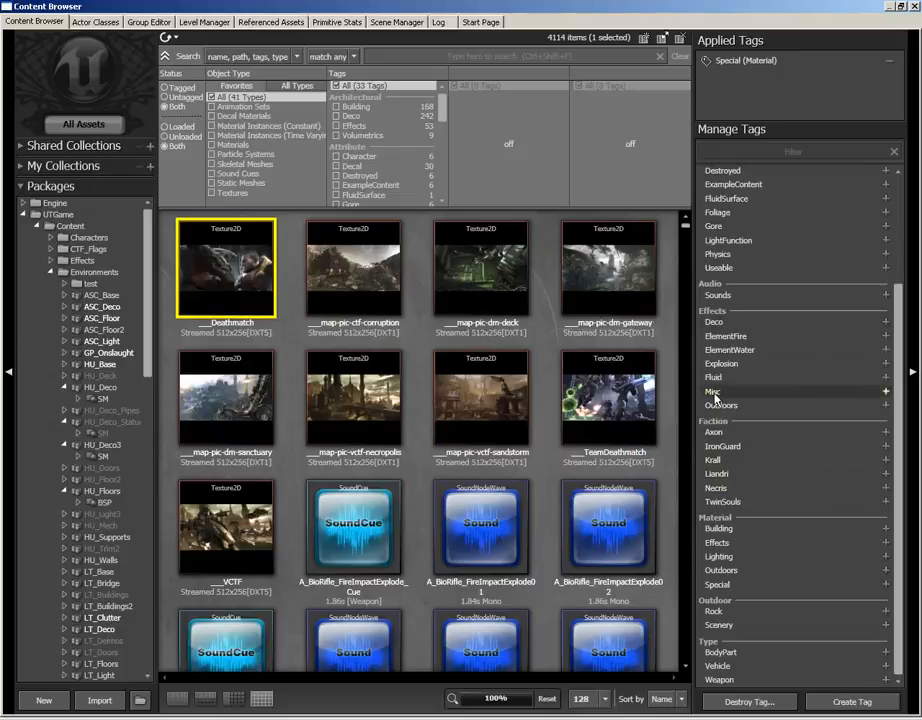
pyautogui.click(886, 392)
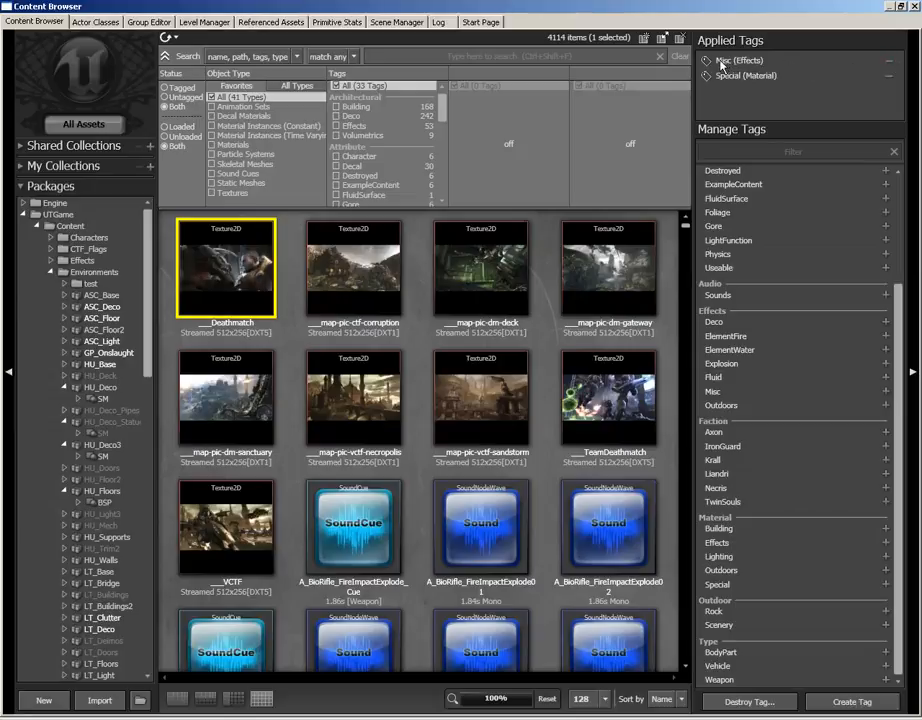
pyautogui.click(889, 63)
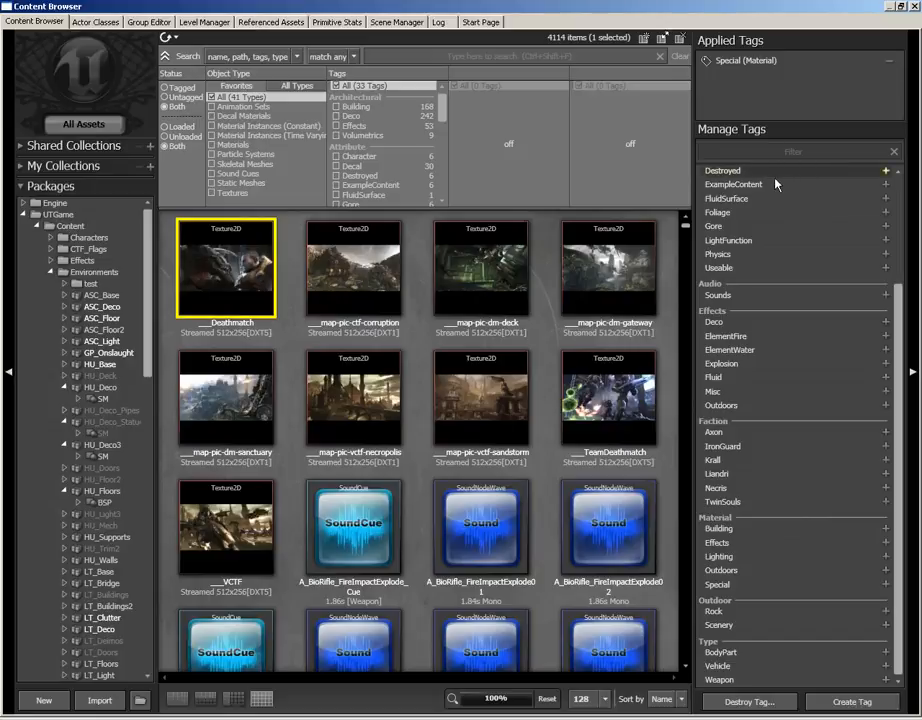
# Step: Filter the list of available tags by "mat"
pyautogui.click(757, 151)
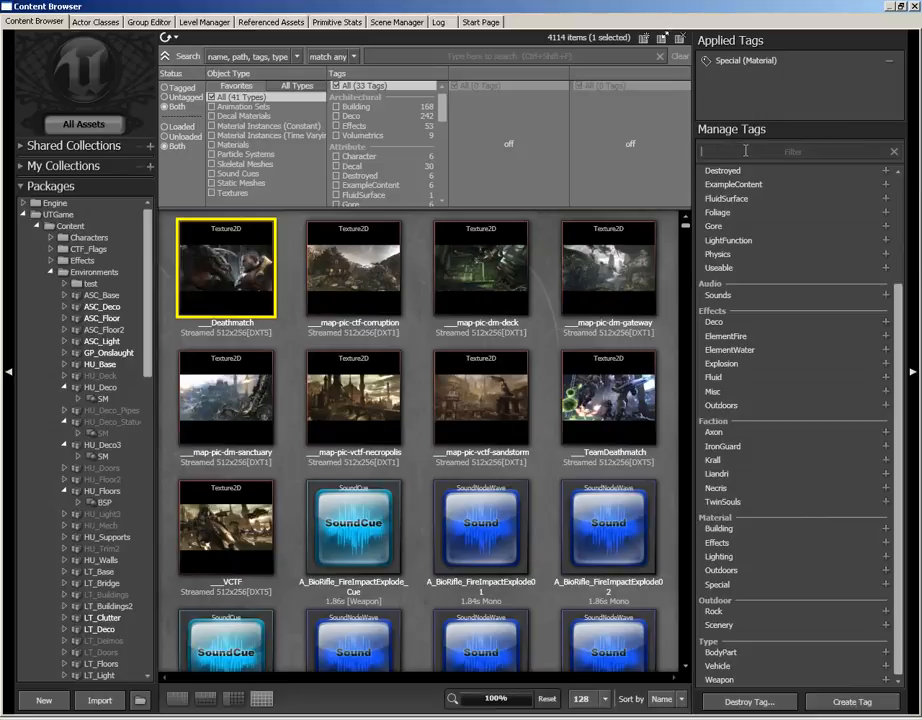
pyautogui.write('mat')
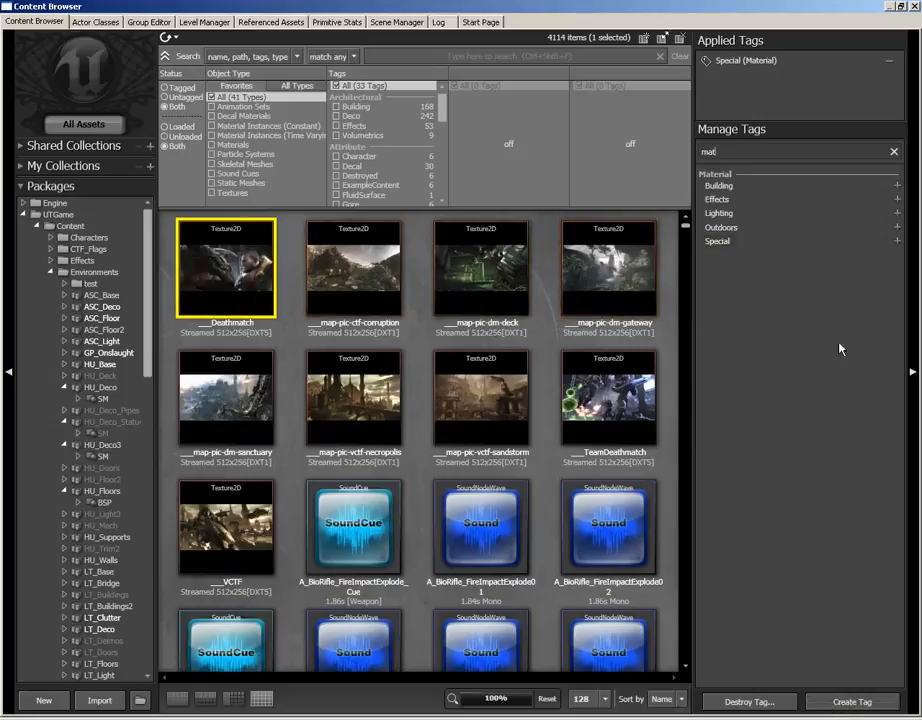
# Step: Restore the Content Browser window, close the Material Editor behind it, and maximize the Content Browser again
pyautogui.click(902, 6)
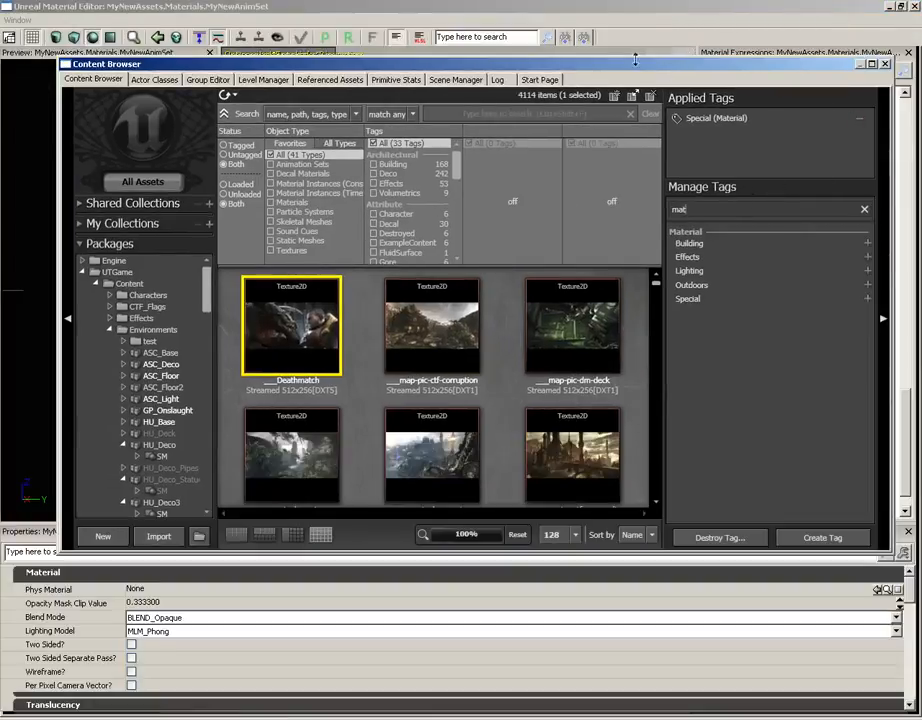
pyautogui.click(914, 6)
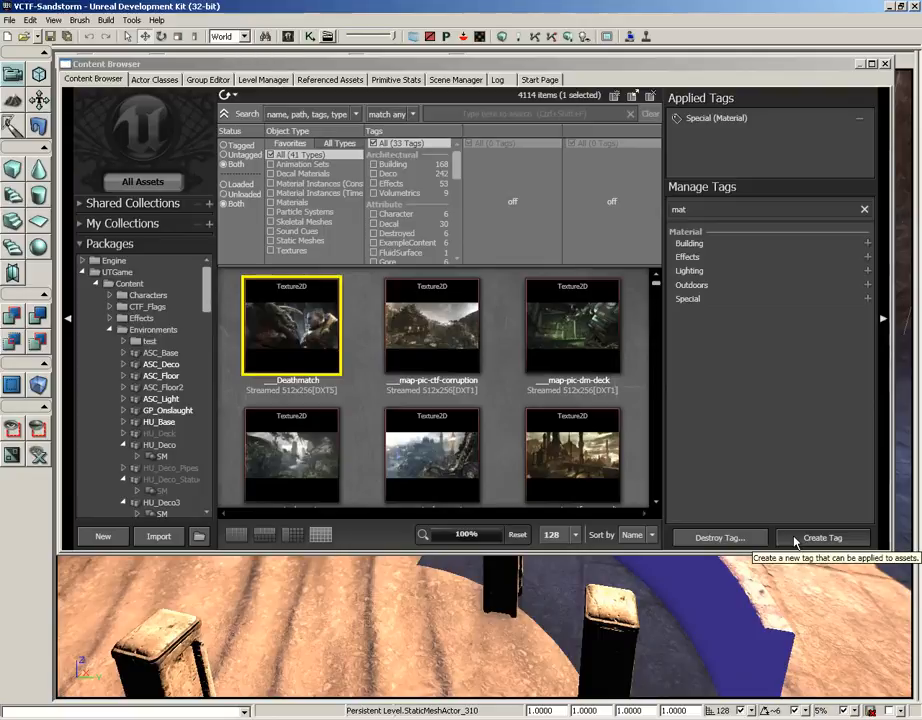
pyautogui.click(871, 63)
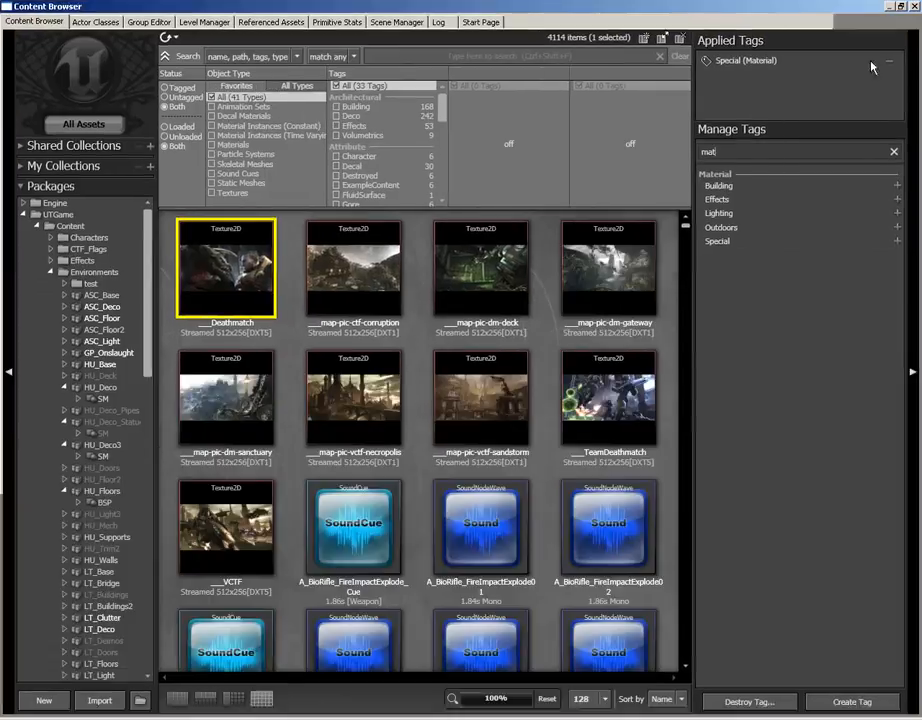
# Step: Create a new tag named GameTypeScreens in a new group named CustomTags
pyautogui.click(840, 701)
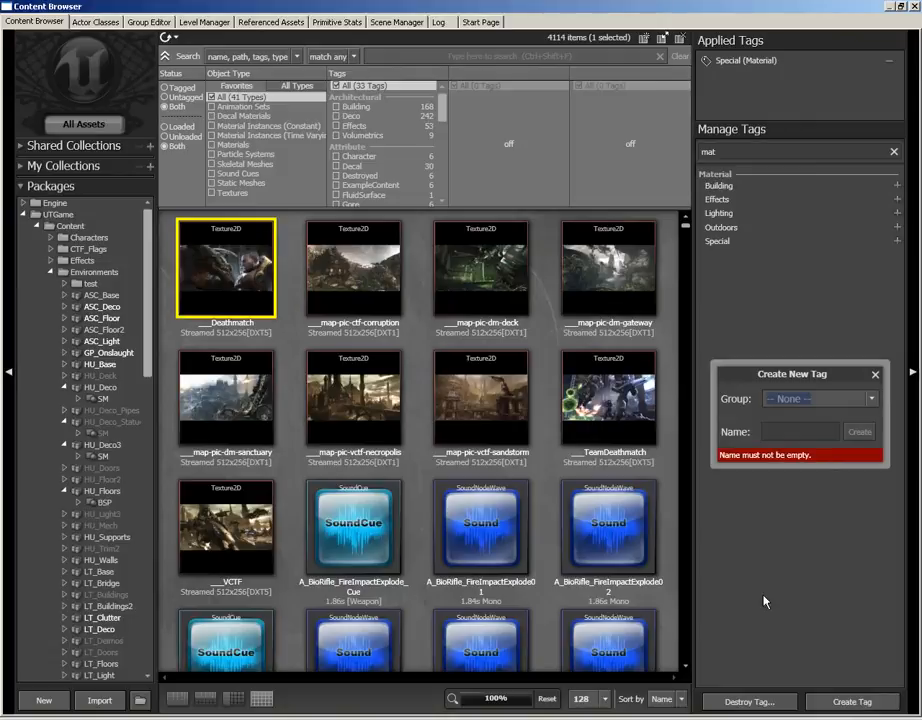
pyautogui.click(767, 428)
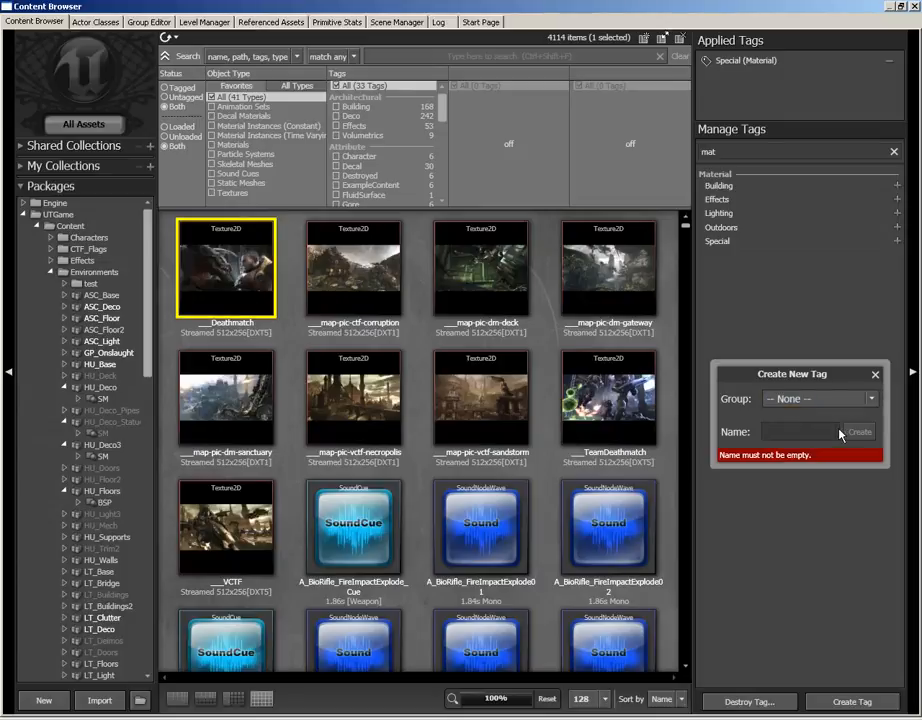
pyautogui.write('GameTy')
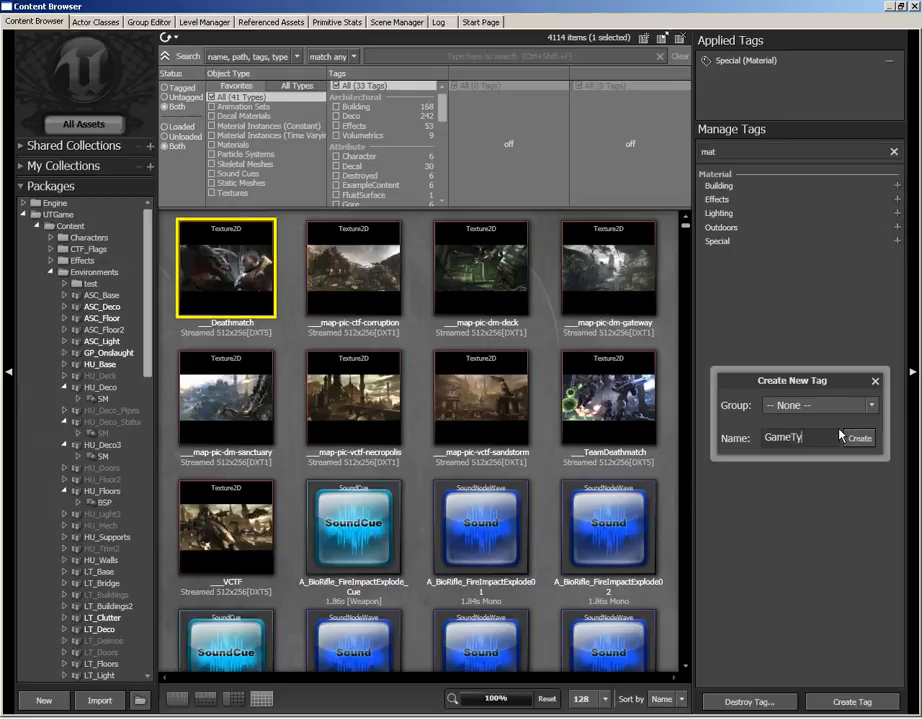
pyautogui.write('peScreens')
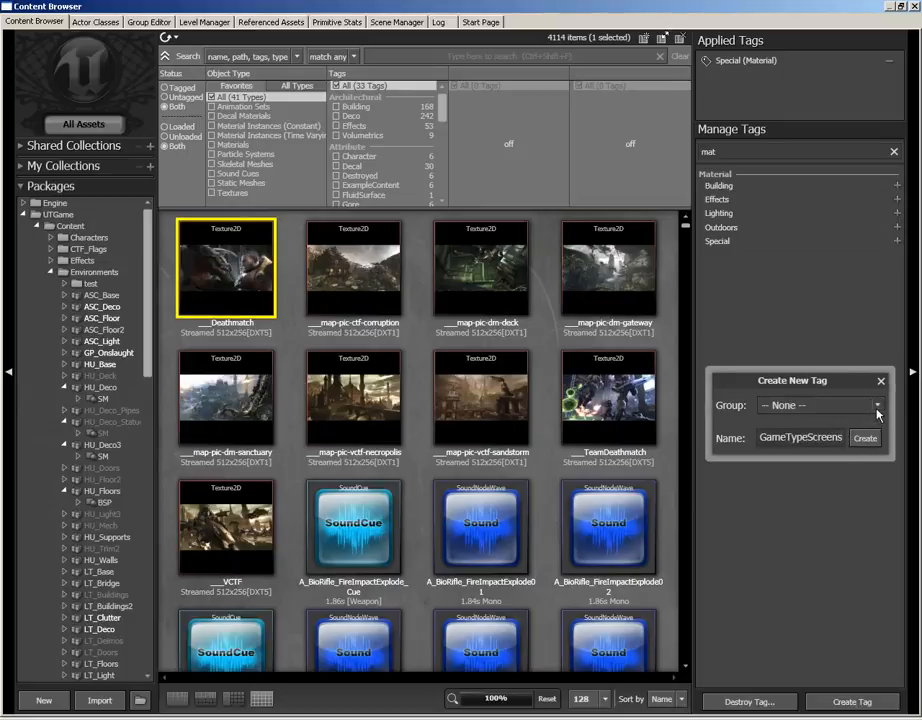
pyautogui.click(877, 405)
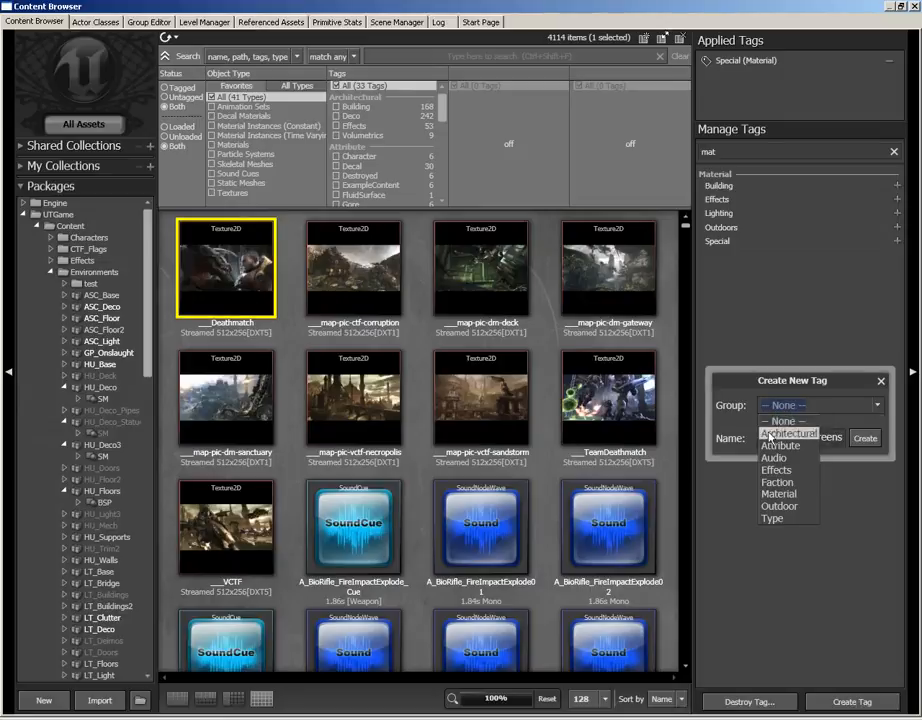
pyautogui.click(785, 493)
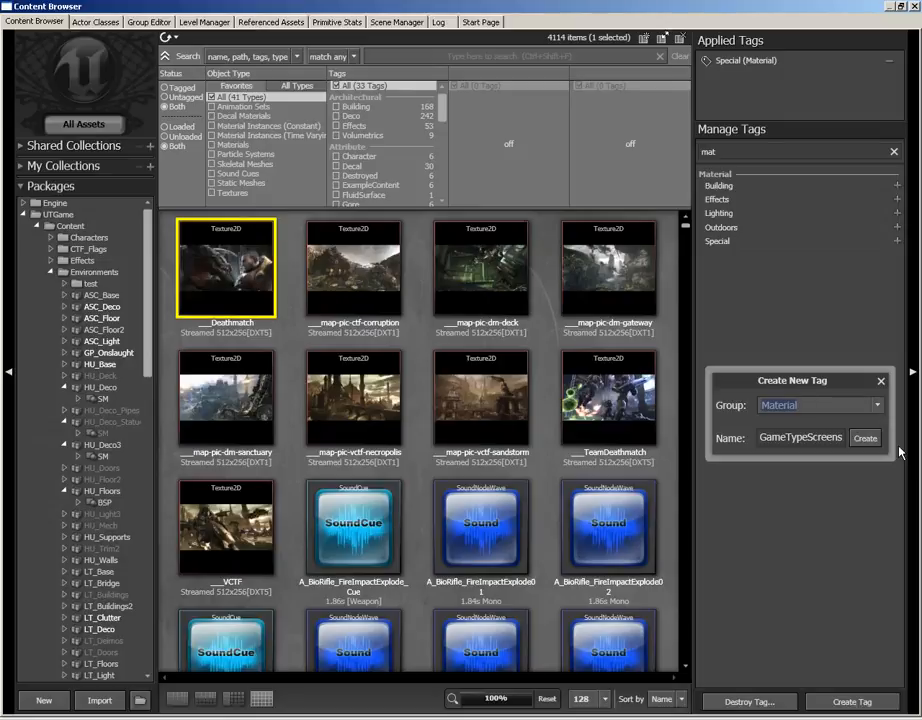
pyautogui.write('Custon')
pyautogui.write('Tags')
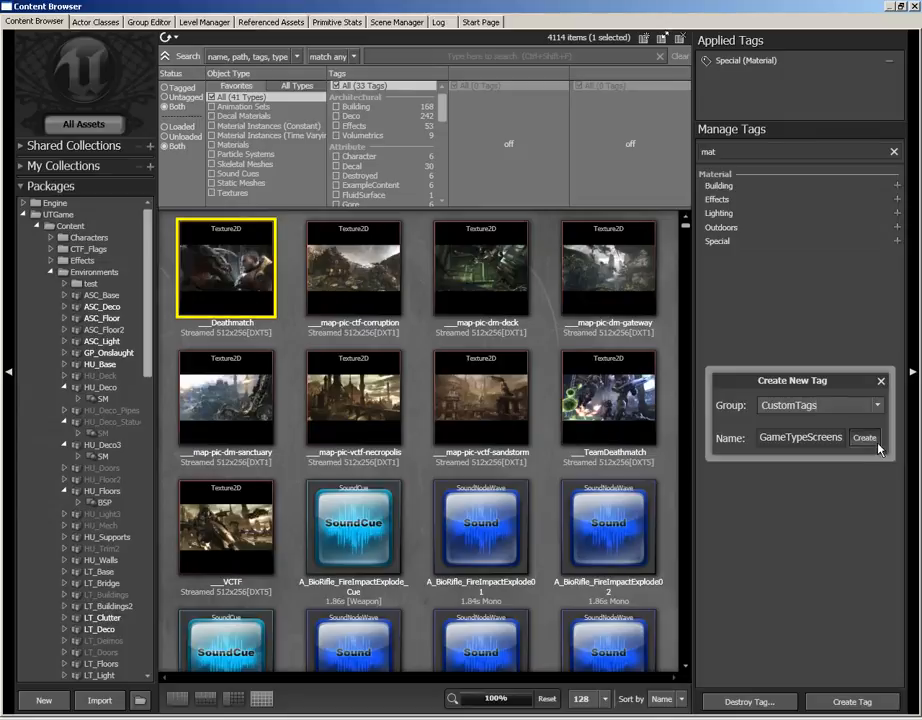
pyautogui.click(865, 438)
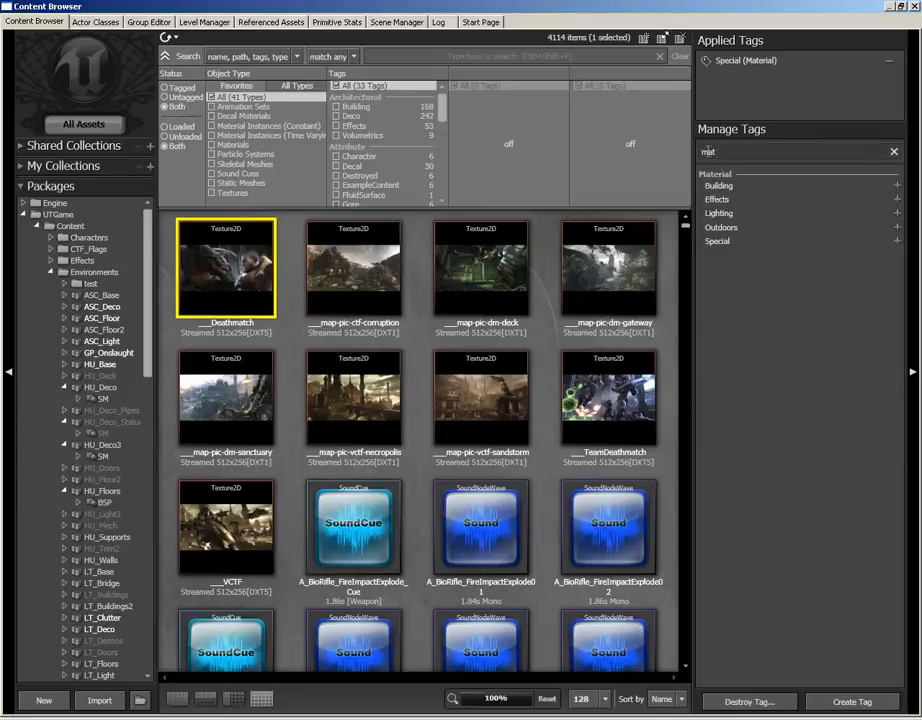
# Step: Clear the tag filter and apply the GameTypeScreens tag to the nine textures from ___Deathmatch through ___VCTF
pyautogui.click(893, 155)
pyautogui.scroll(-2, 898, 276)
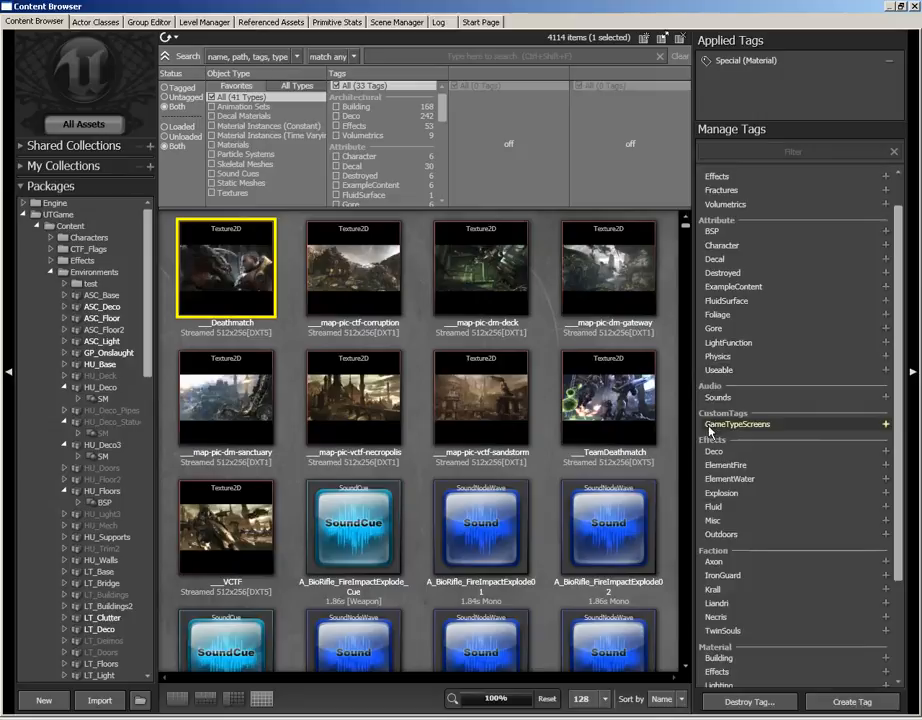
pyautogui.moveTo(714, 428); pyautogui.dragTo(257, 281)
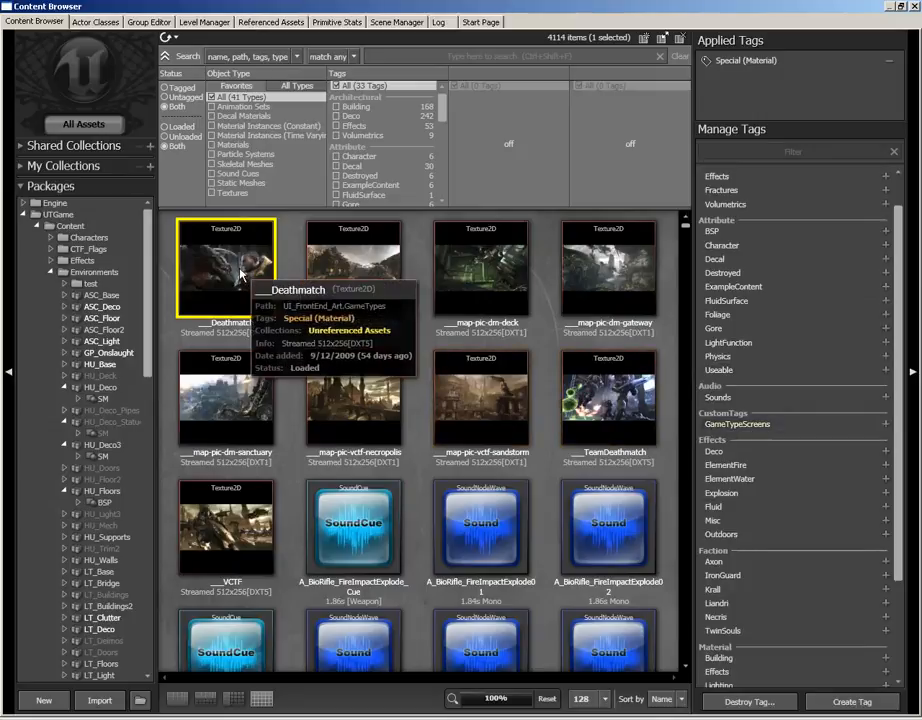
pyautogui.keyDown('shift'); pyautogui.click(236, 513); pyautogui.keyUp('shift')
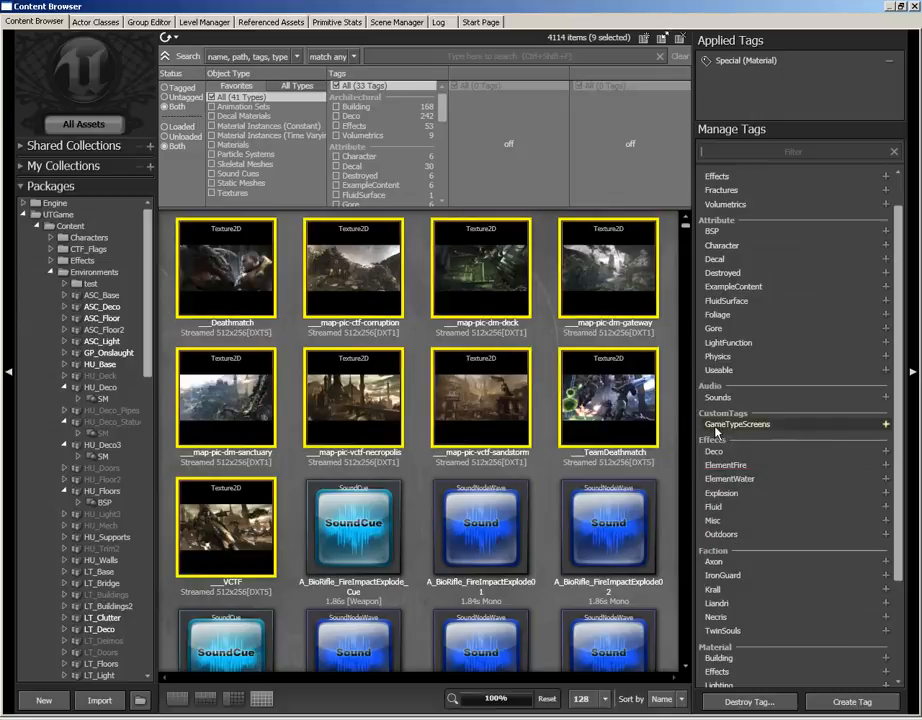
pyautogui.click(885, 426)
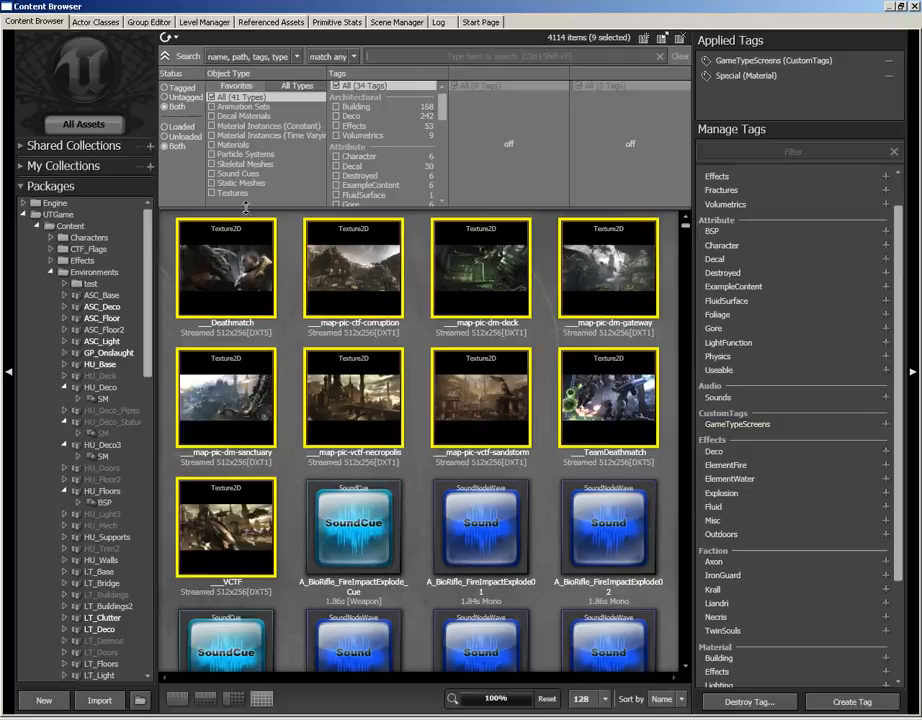
# Step: Filter the assets to Textures tagged GameTypeScreens, review the matches, and clear all filters
pyautogui.click(227, 195)
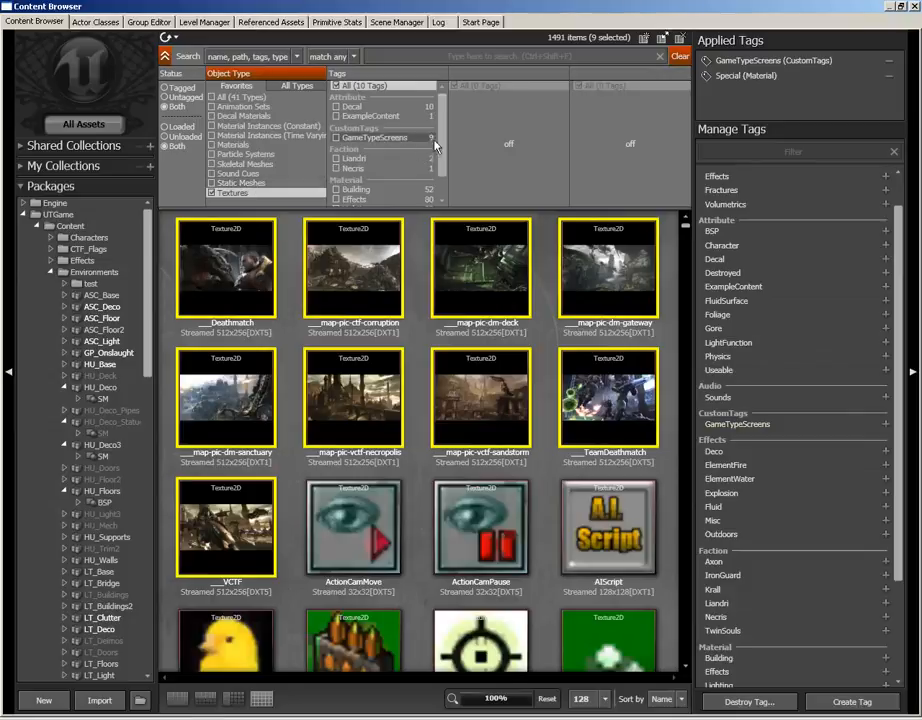
pyautogui.moveTo(440, 131)
pyautogui.mouseDown()
pyautogui.moveTo(441, 145)
pyautogui.moveTo(441, 132)
pyautogui.mouseUp()
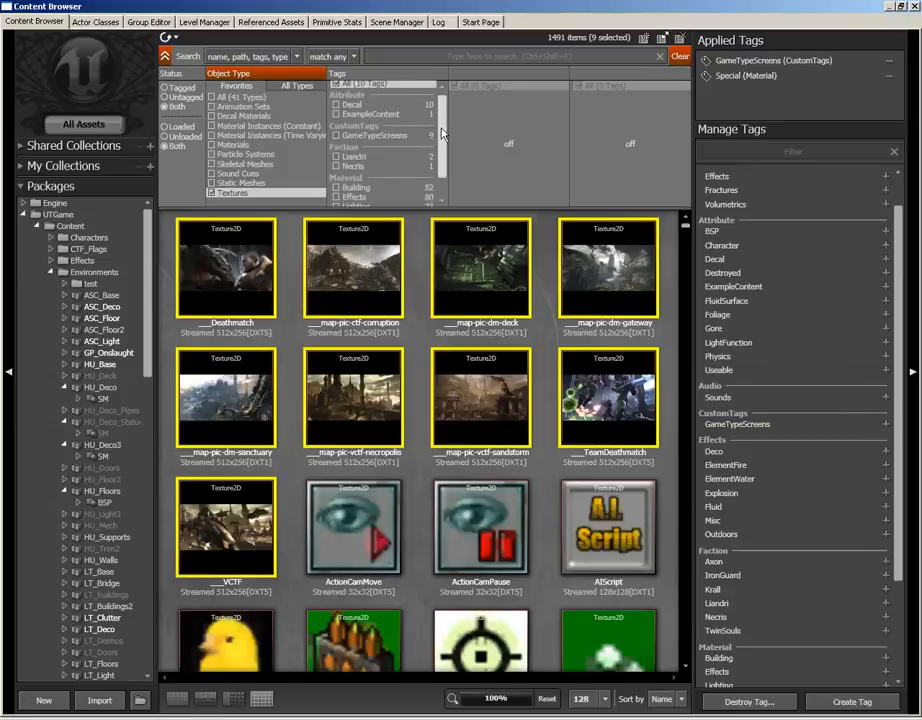
pyautogui.click(340, 138)
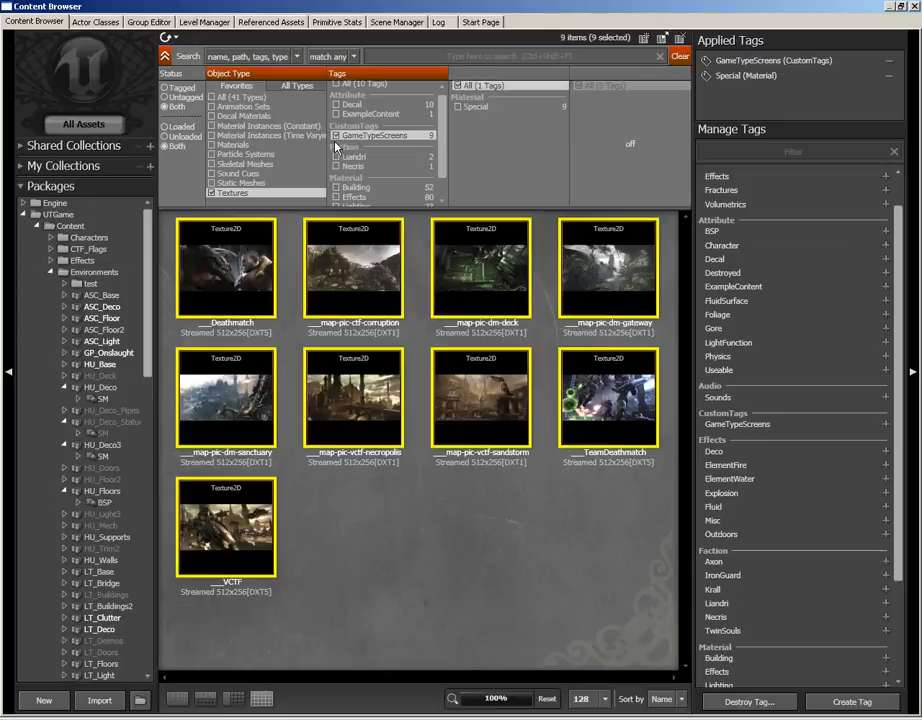
pyautogui.moveTo(238, 512)
pyautogui.click(680, 56)
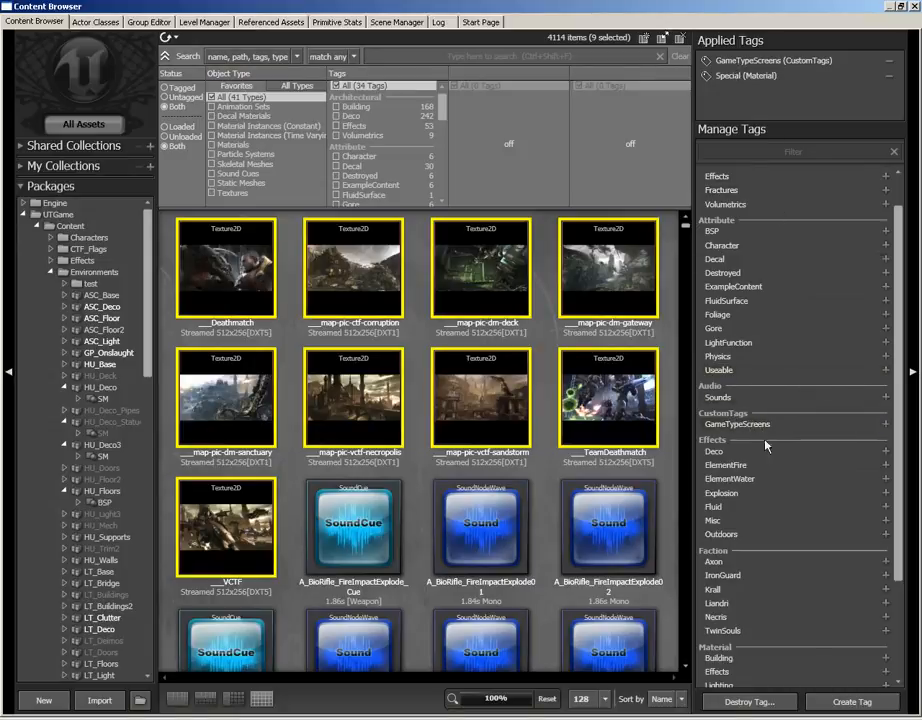
# Step: Destroy the GameTypeScreens custom tag and check the applied tags of the ___Deathmatch and ___map-pic-ctf-corruption textures
pyautogui.click(750, 702)
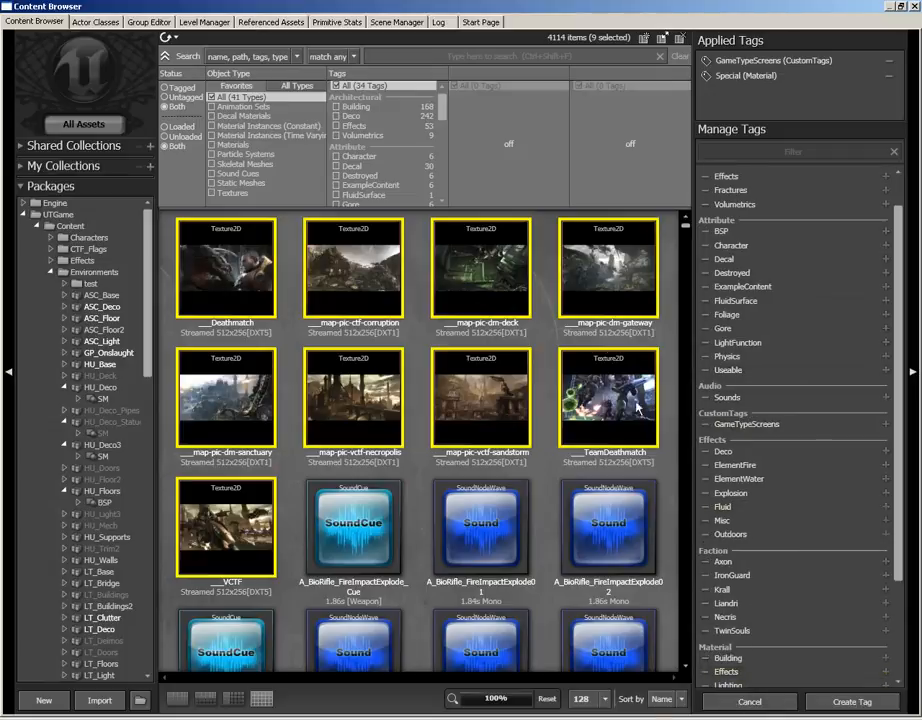
pyautogui.click(707, 426)
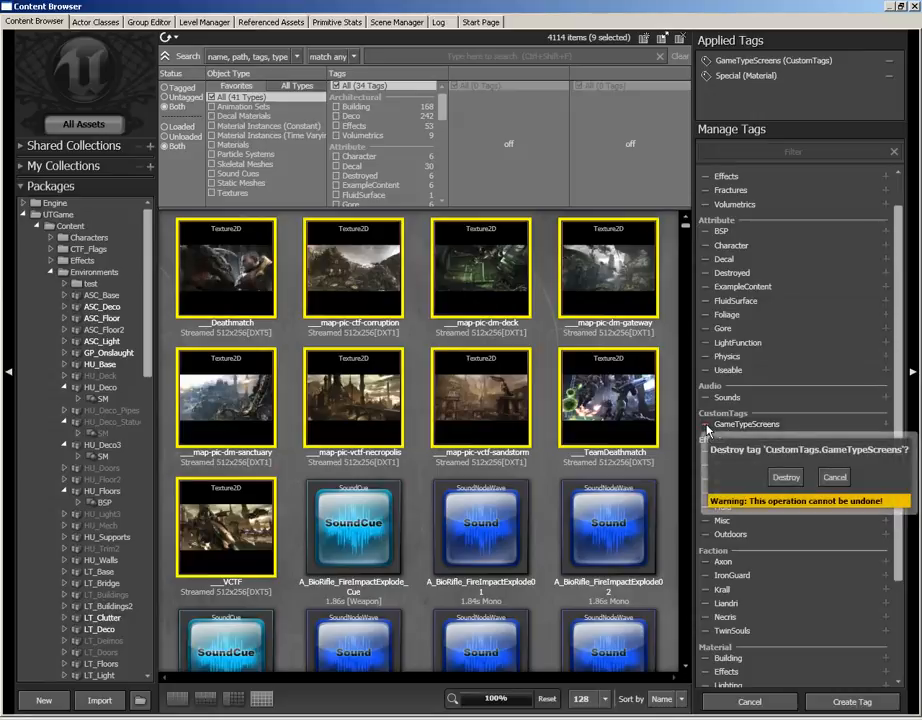
pyautogui.click(786, 478)
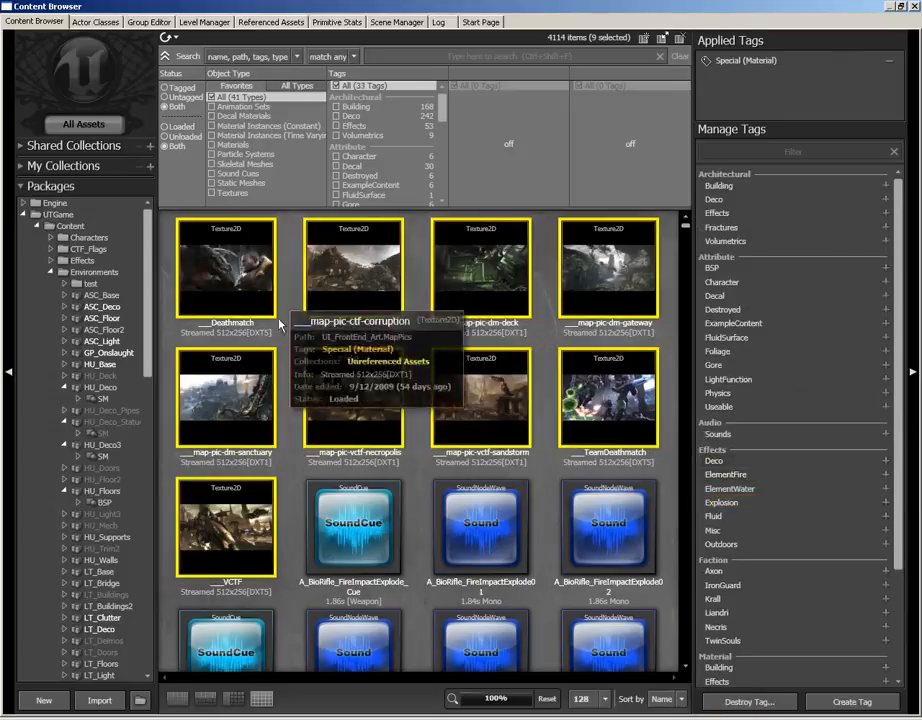
pyautogui.click(228, 268)
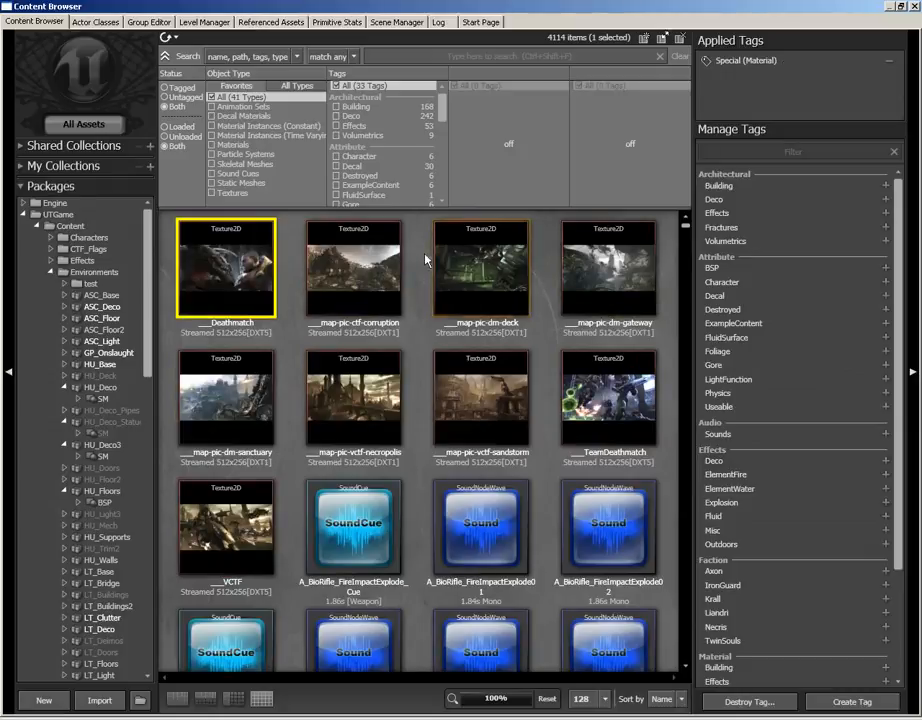
pyautogui.click(372, 268)
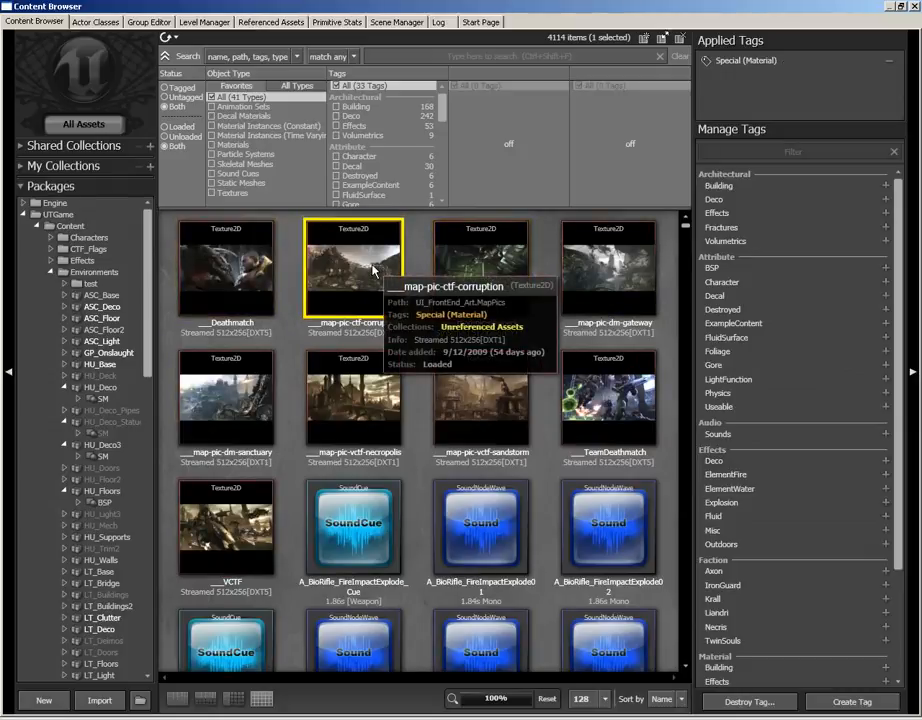